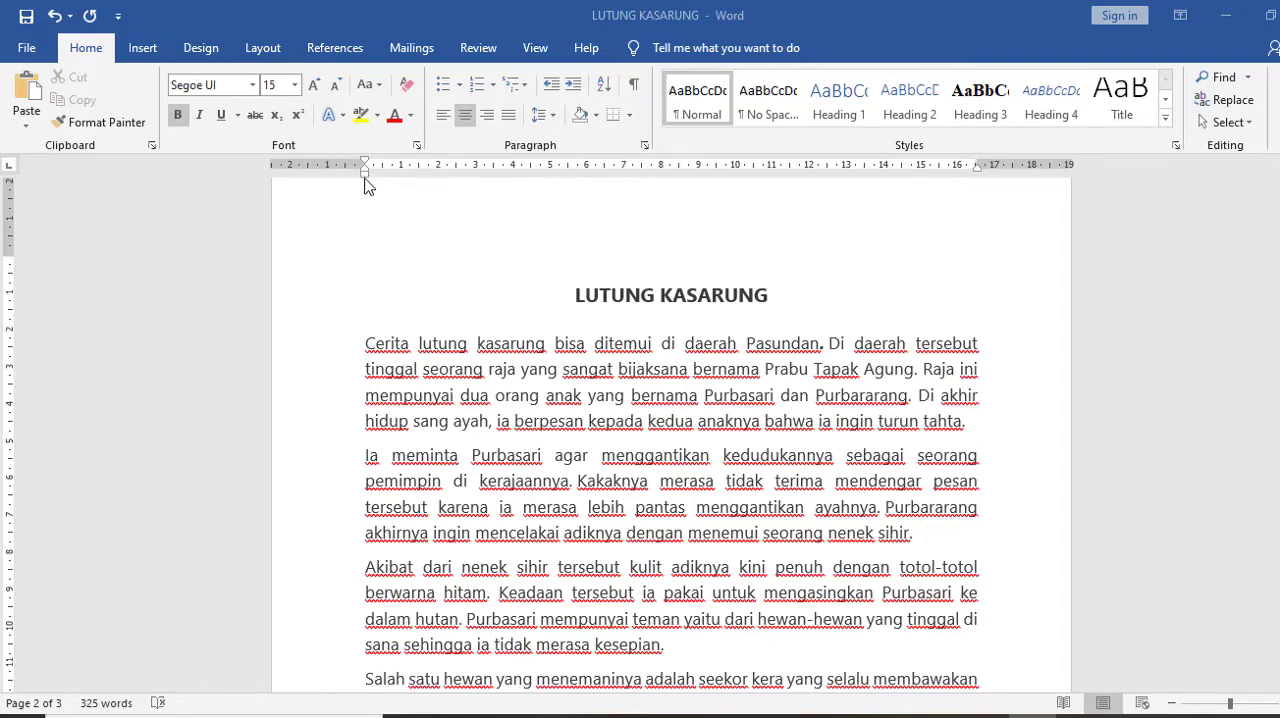
drag(365, 178, 365, 176)
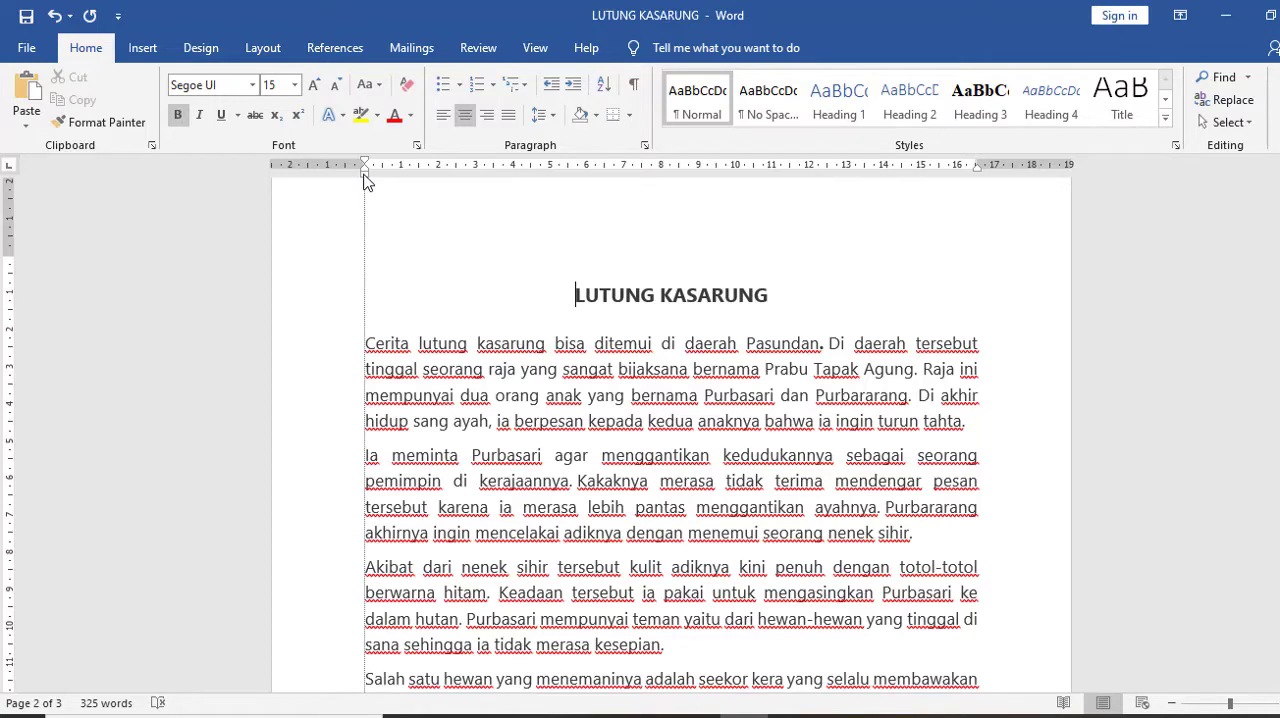
drag(365, 180, 365, 180)
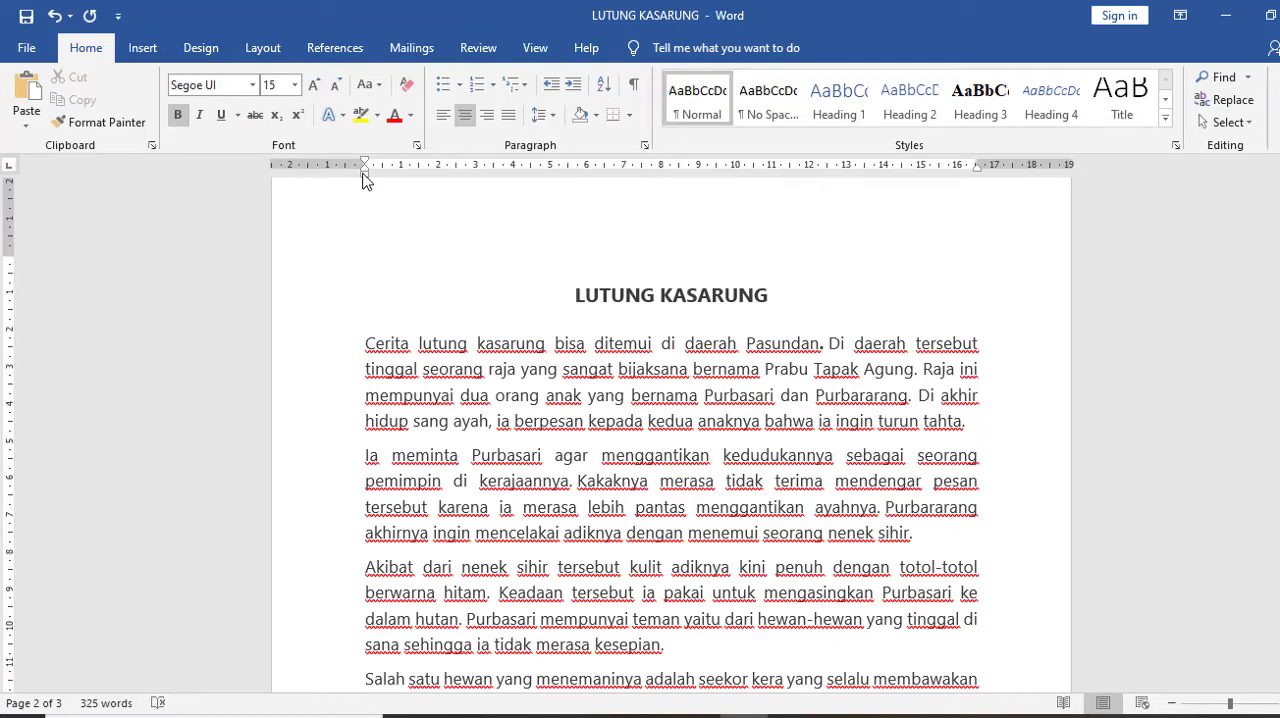
mouse_move(365, 180)
mouse_down()
mouse_move(483, 191)
mouse_move(480, 177)
mouse_move(366, 181)
mouse_up()
Try a 2 cm left indent on the whole first body paragraph, and return it to 0
click(366, 345)
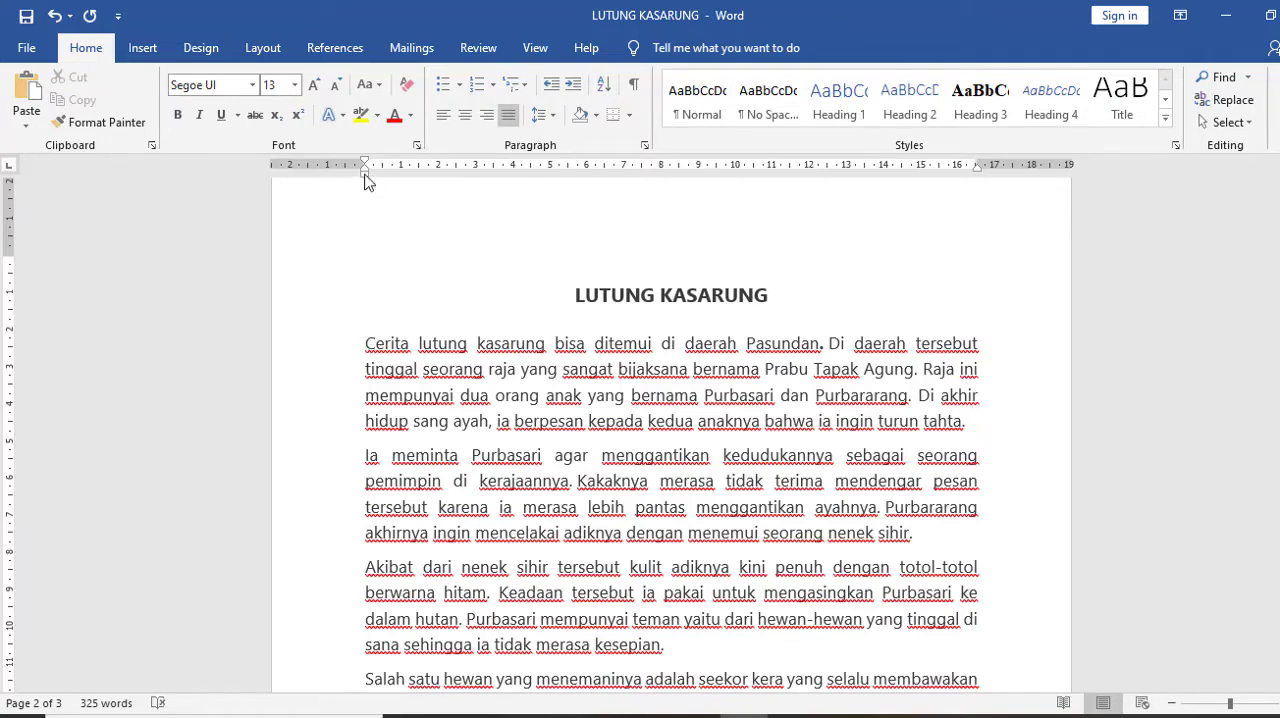
drag(366, 180, 437, 191)
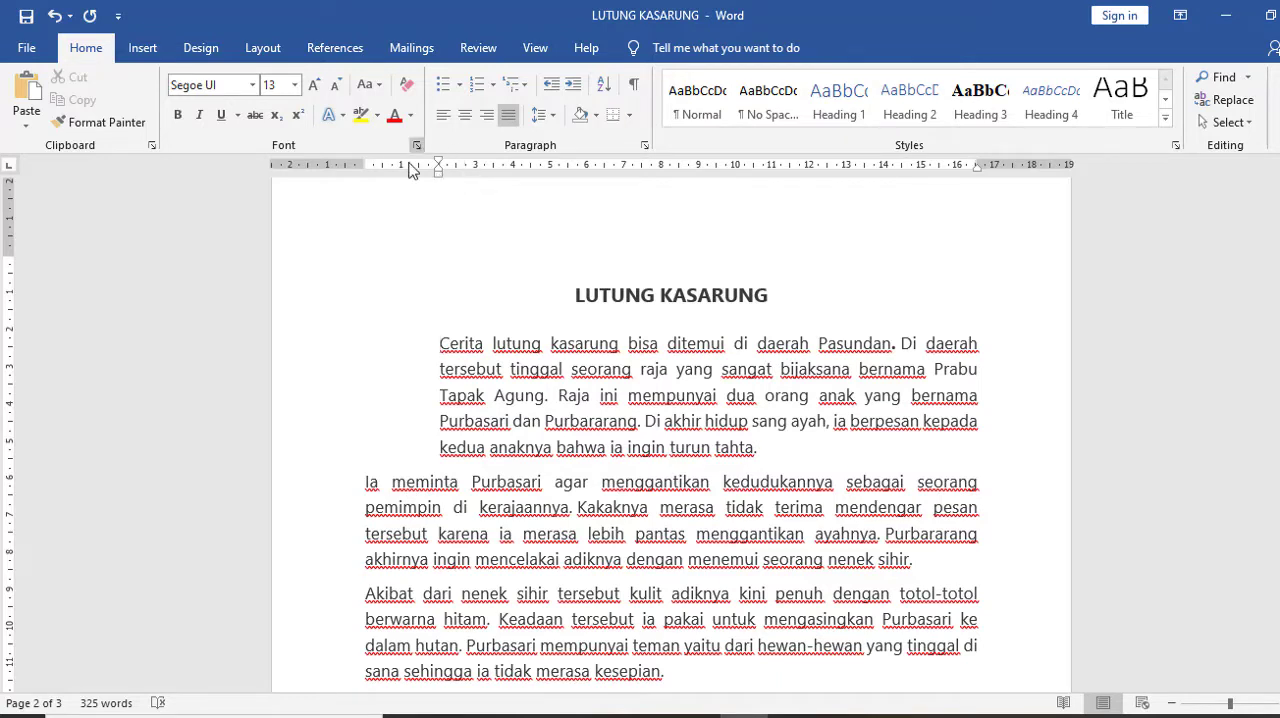
drag(439, 176, 366, 181)
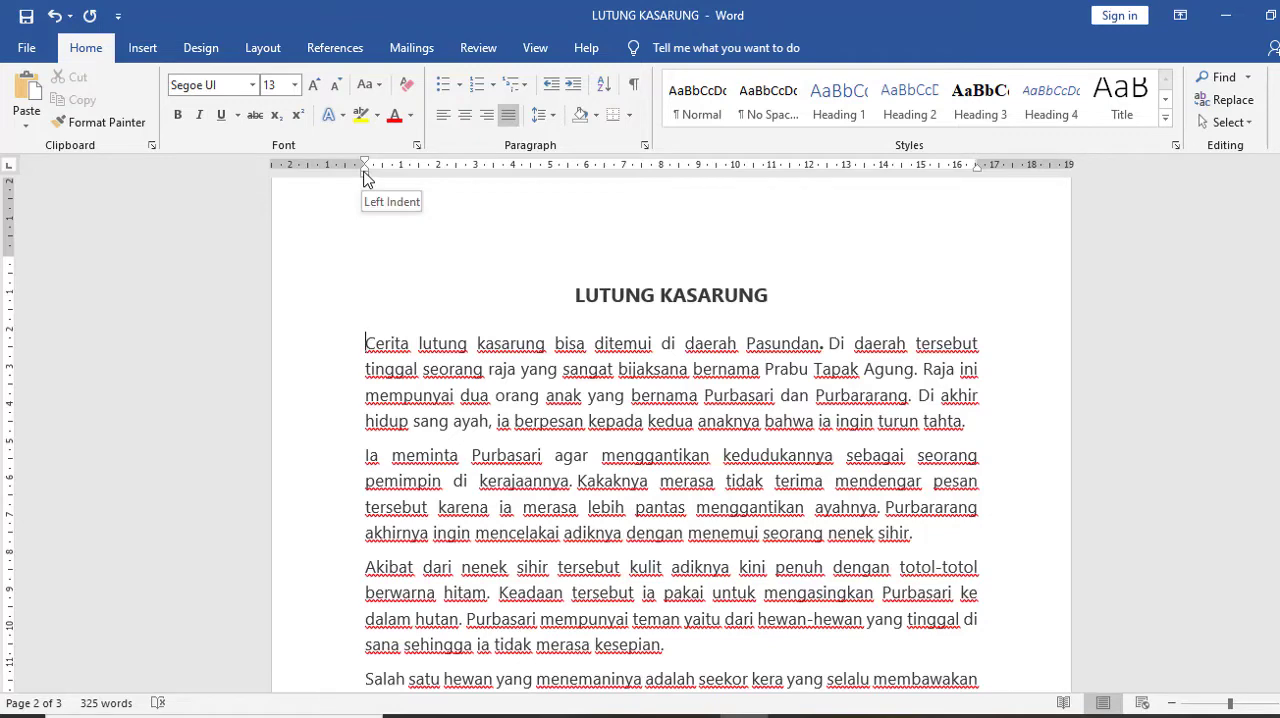
Try a 2.25 cm left indent on the first body paragraph, and return its hanging indent and first-line indent to 0
drag(364, 176, 449, 189)
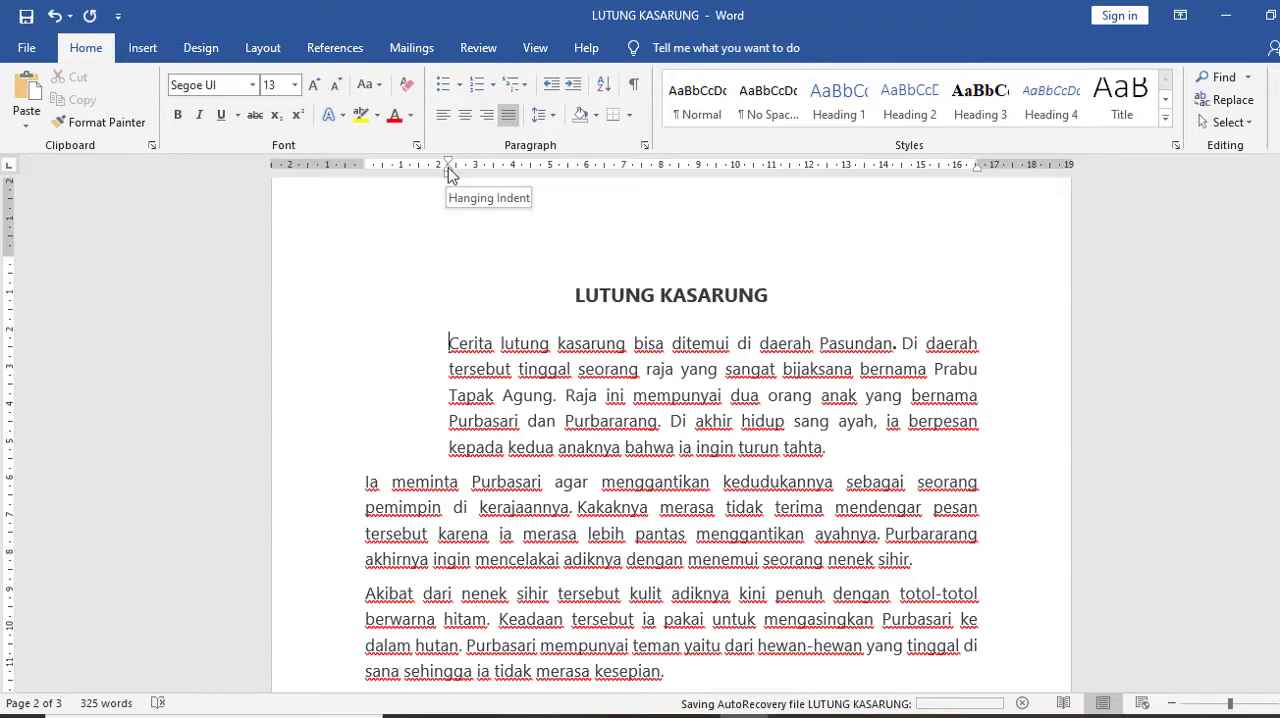
click(448, 168)
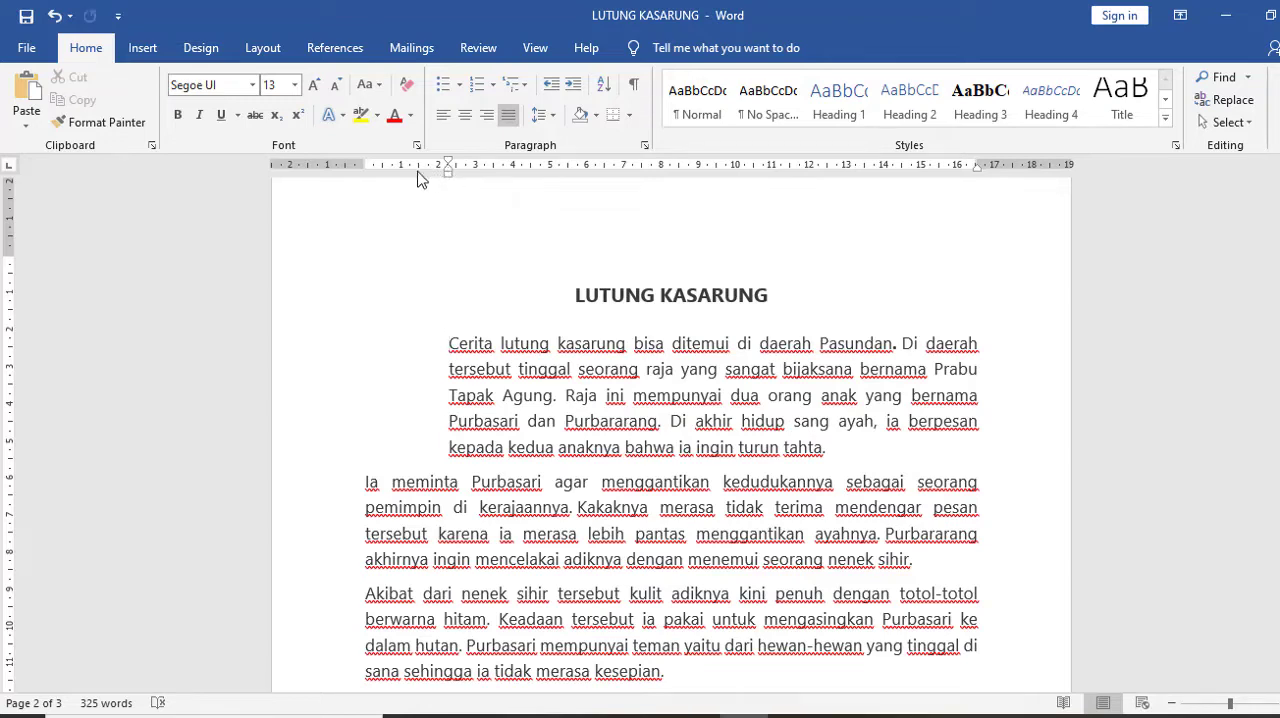
drag(448, 172, 369, 185)
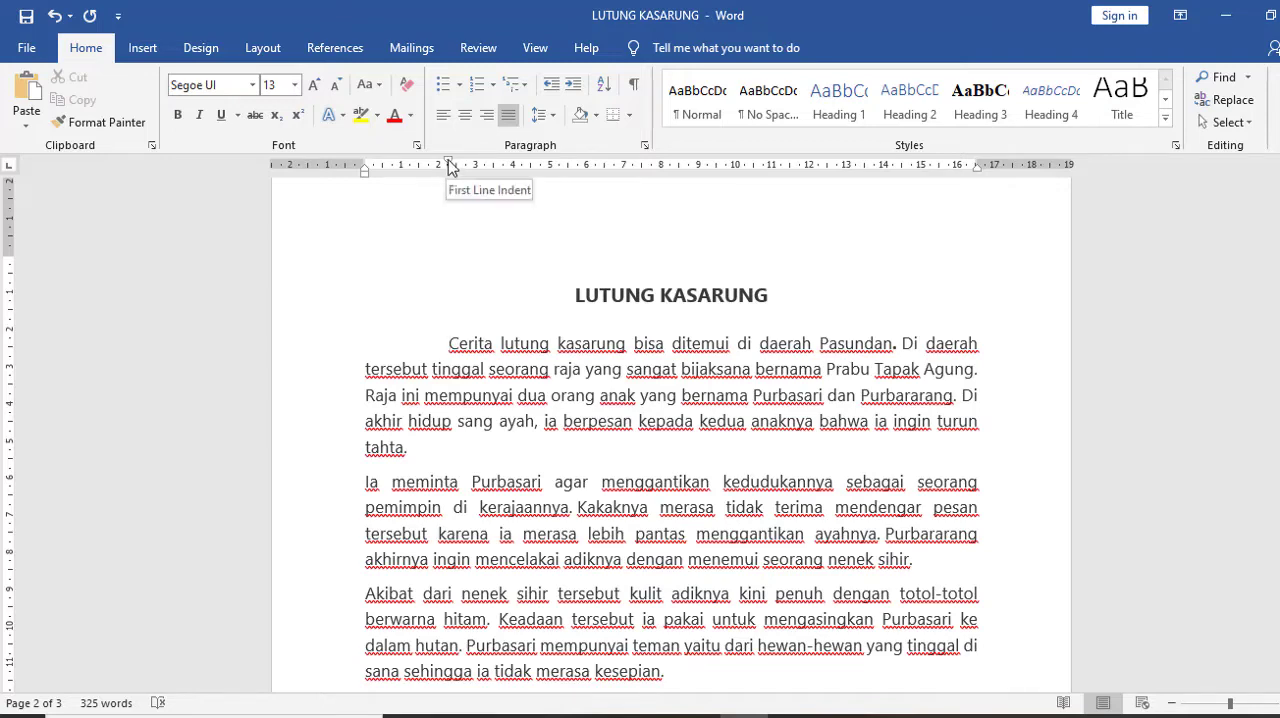
drag(448, 164, 368, 172)
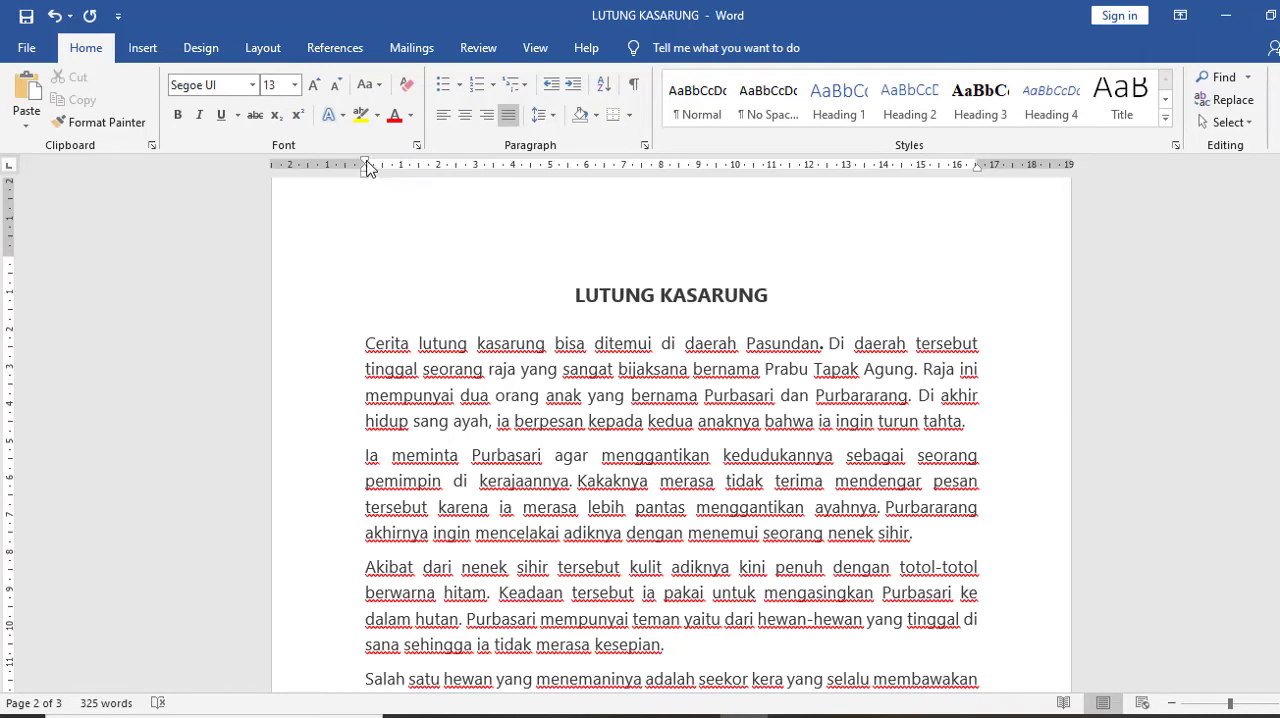
Give the first body paragraph a 1.5 cm first-line indent and add an empty paragraph below it
drag(367, 167, 420, 172)
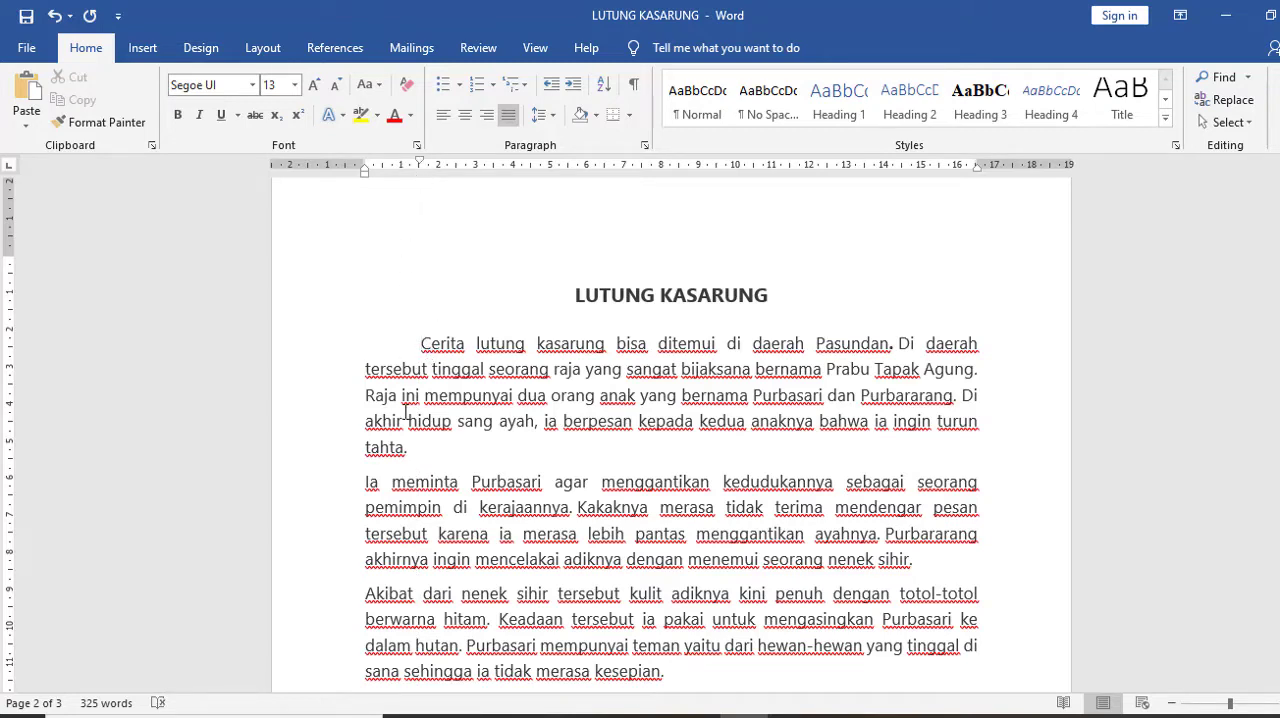
click(418, 448)
key(Return)
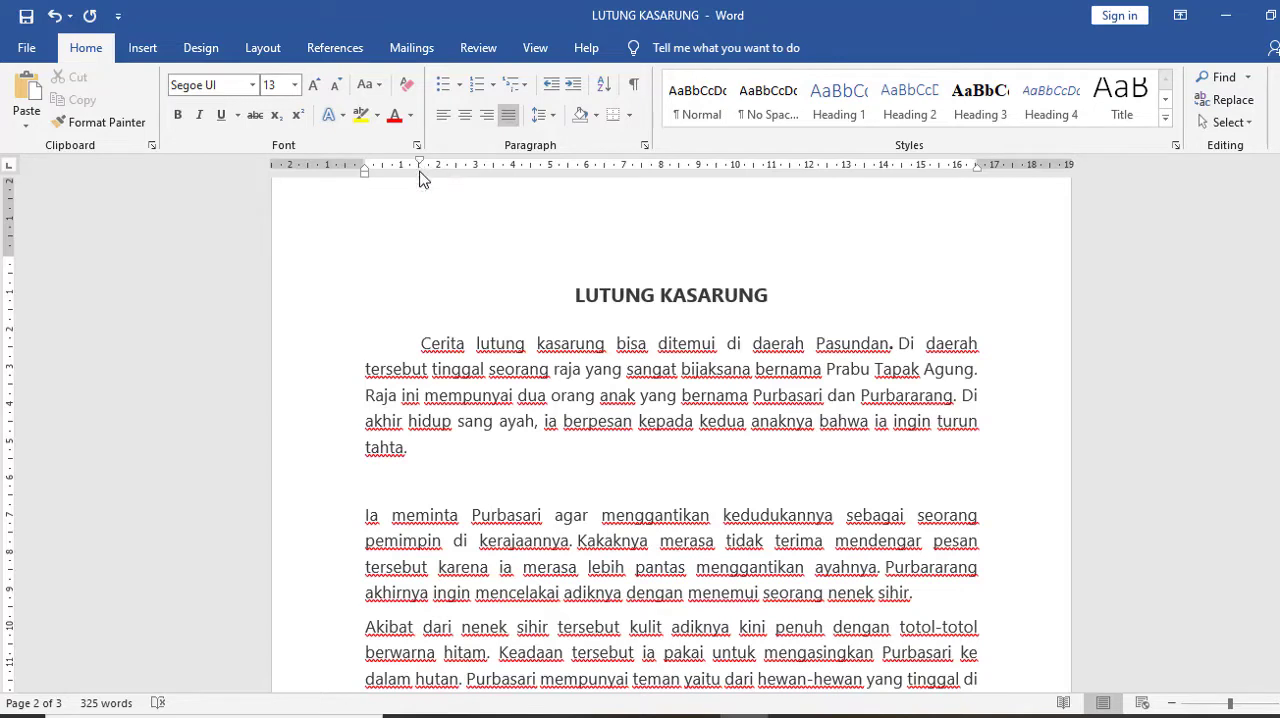
Reset the first body paragraph's first-line indent to 0 and insert another empty paragraph after it
click(430, 345)
drag(421, 168, 367, 177)
click(966, 422)
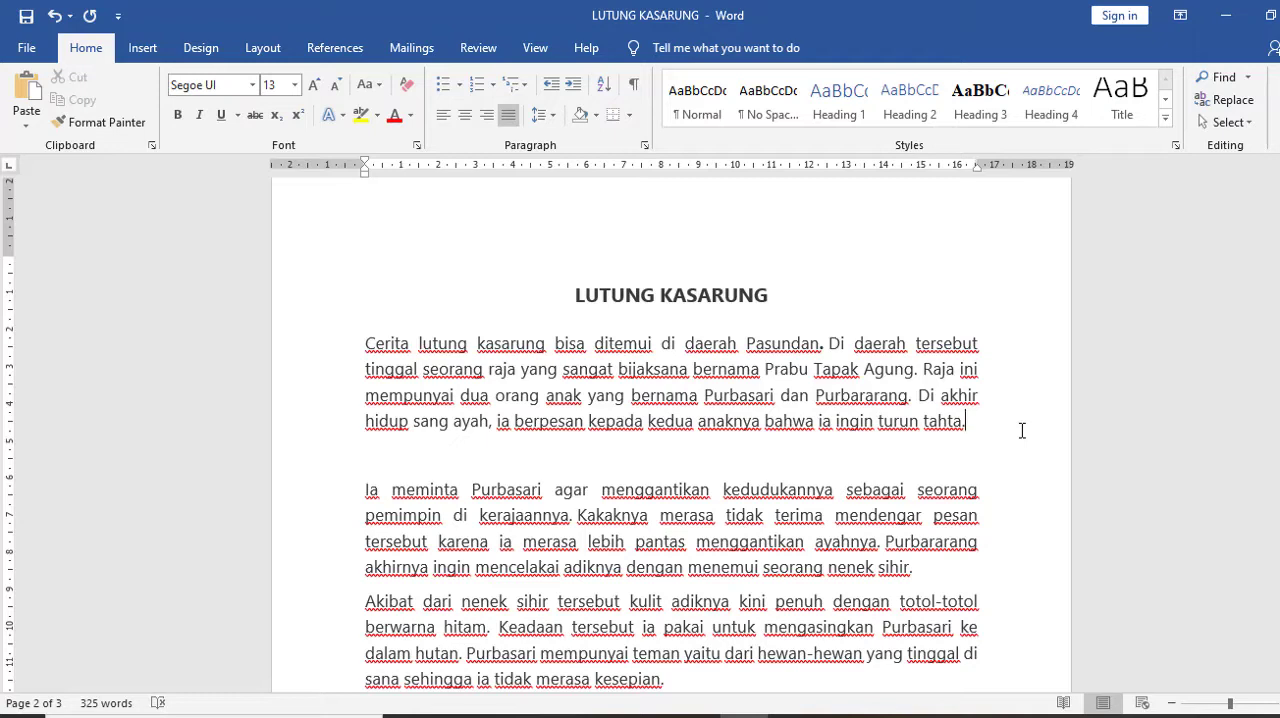
key(Return)
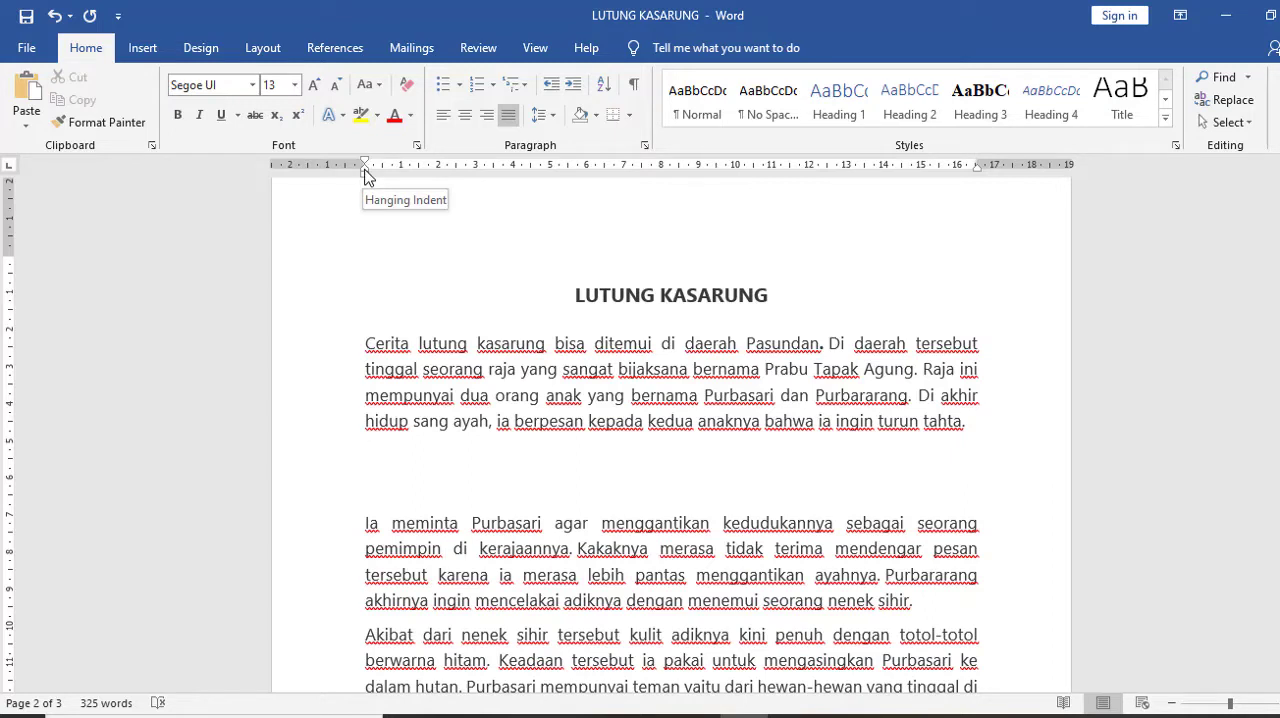
Reapply a 1.5 cm first-line indent to the first body paragraph and insert one more empty paragraph after it
drag(365, 161, 366, 166)
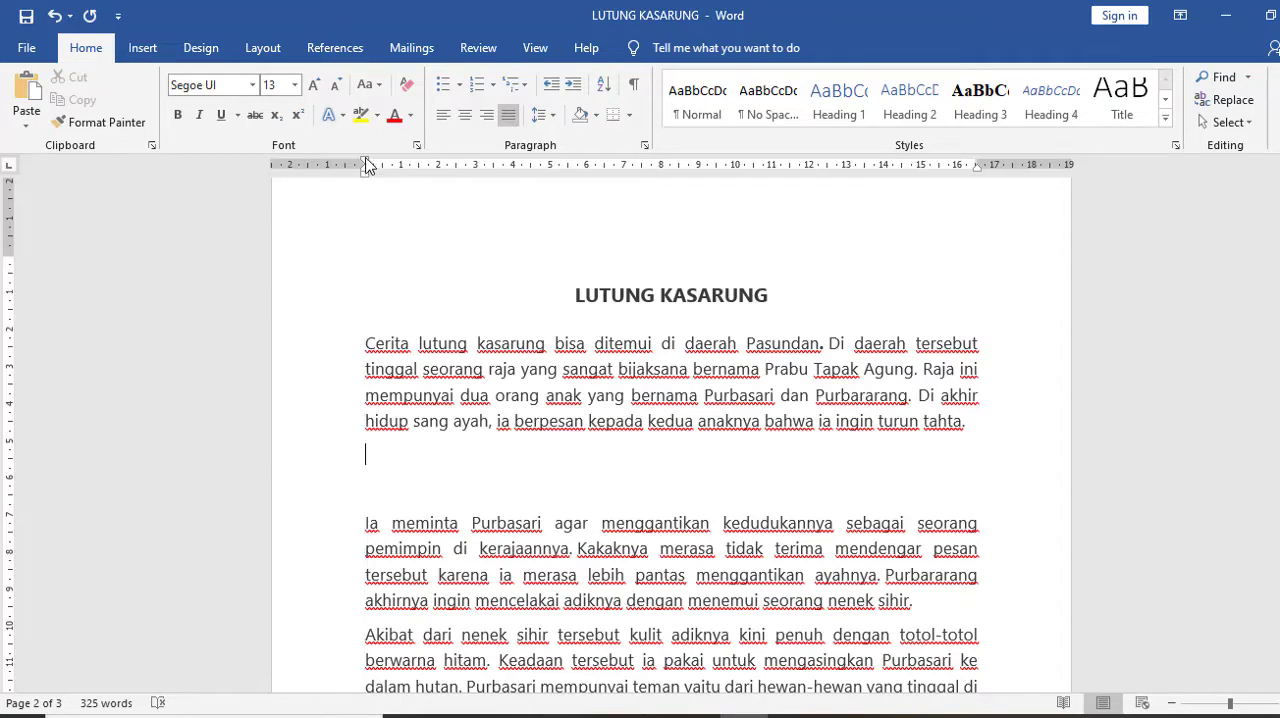
click(367, 345)
drag(366, 164, 421, 174)
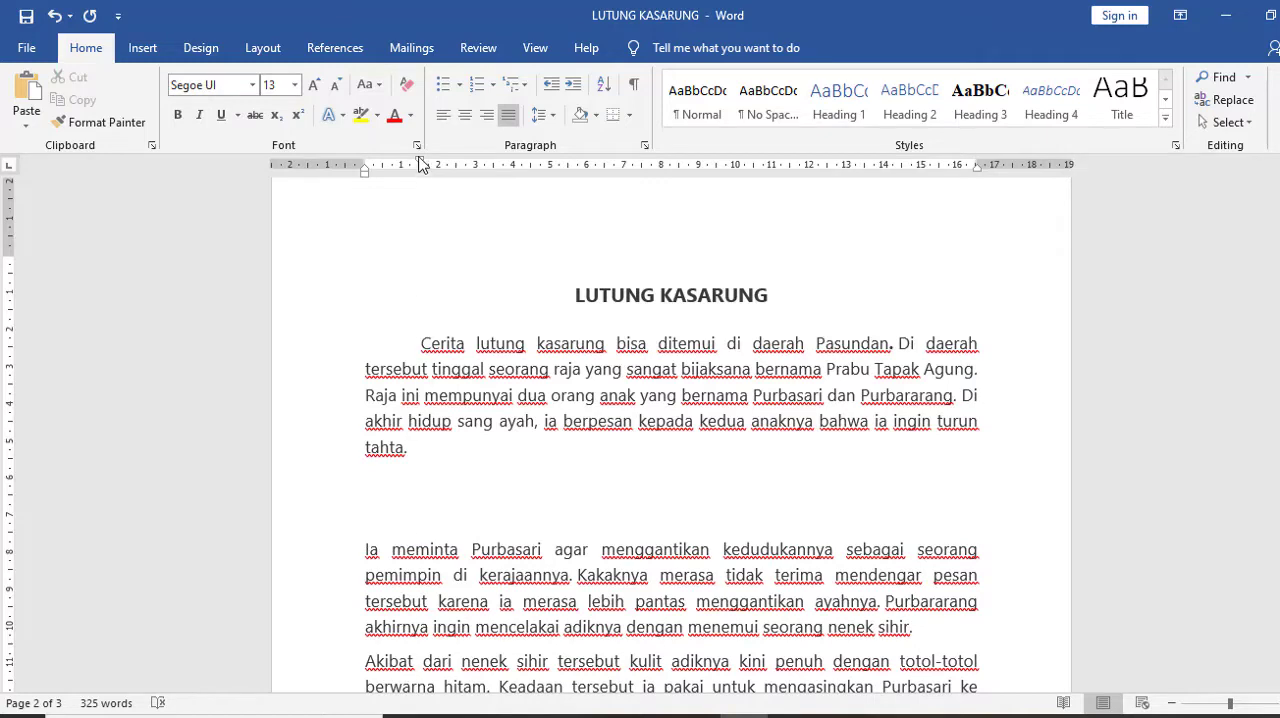
click(430, 451)
key(Return)
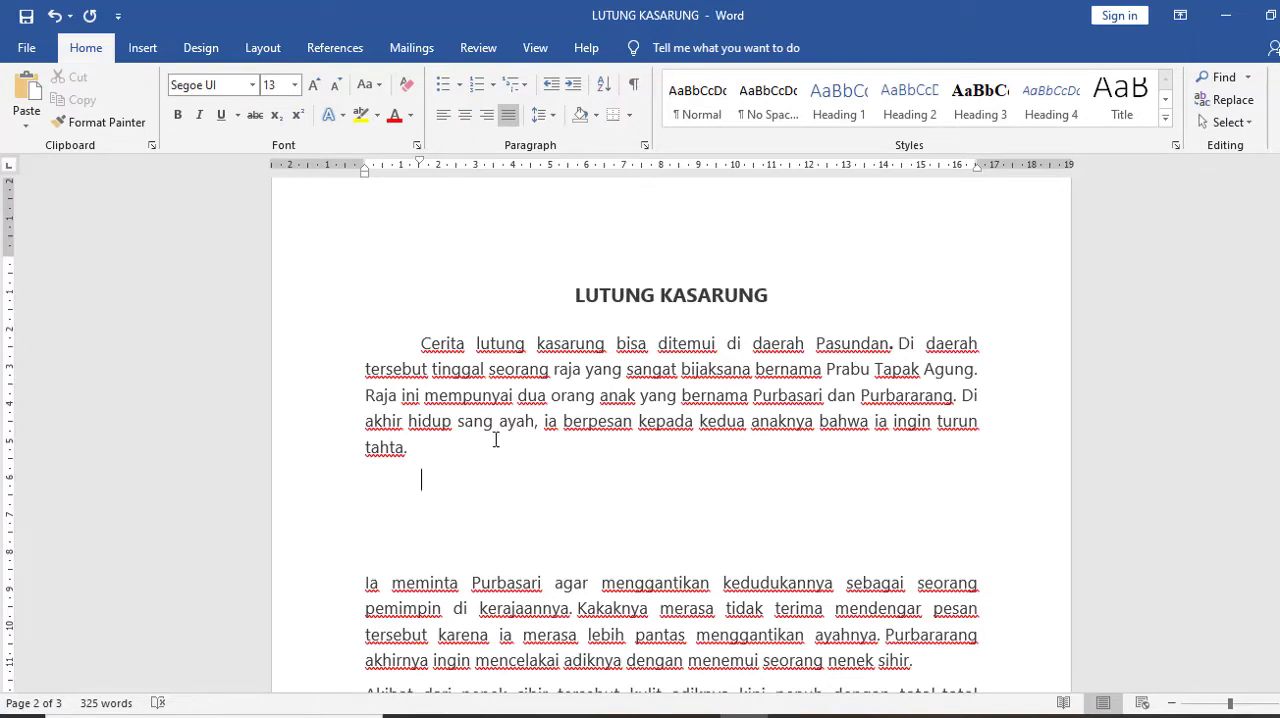
Change the first body paragraph to a 1.5 cm hanging indent with its first line at 0, and add an empty paragraph below
click(421, 345)
mouse_move(419, 165)
mouse_down()
mouse_move(366, 176)
mouse_move(426, 178)
mouse_up()
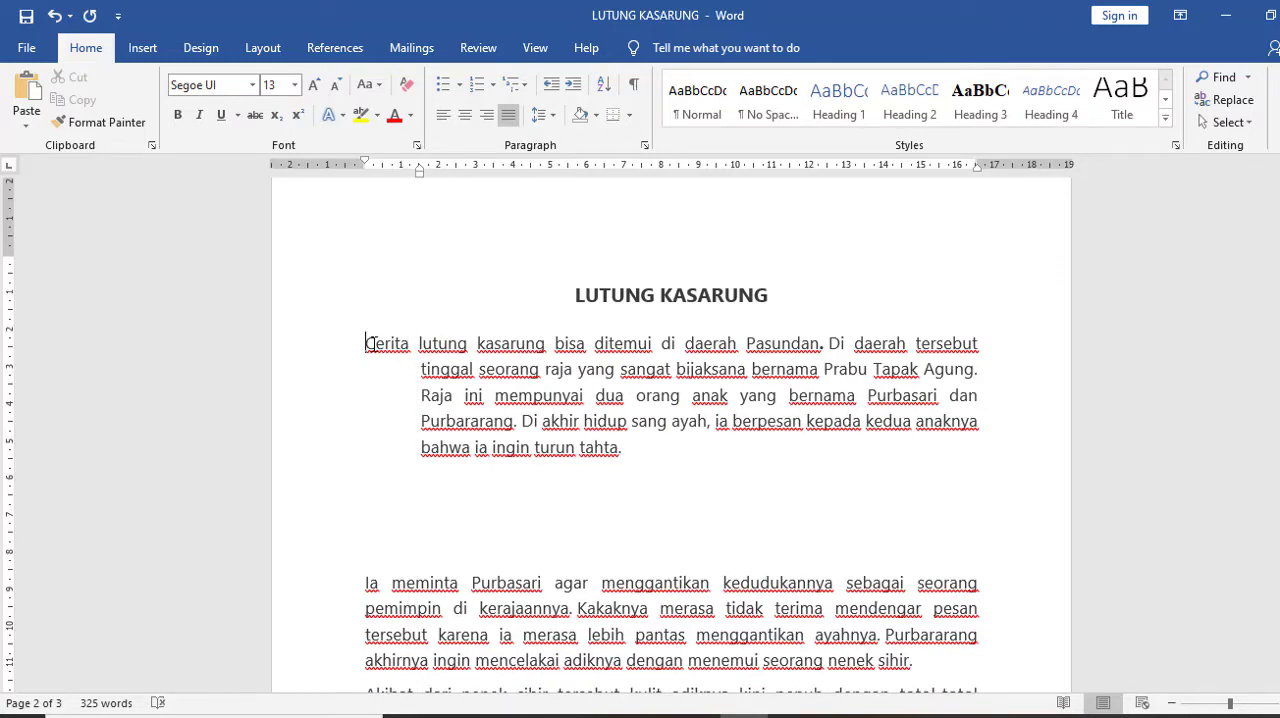
drag(380, 340, 485, 457)
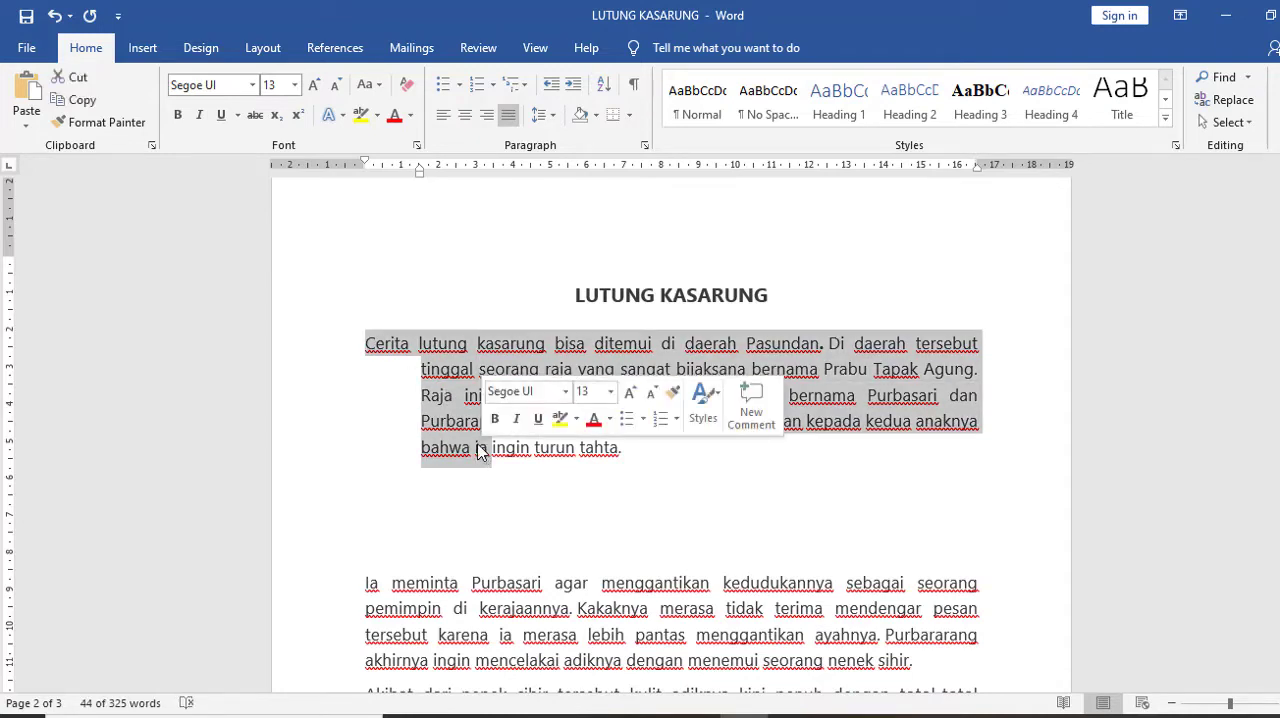
click(640, 446)
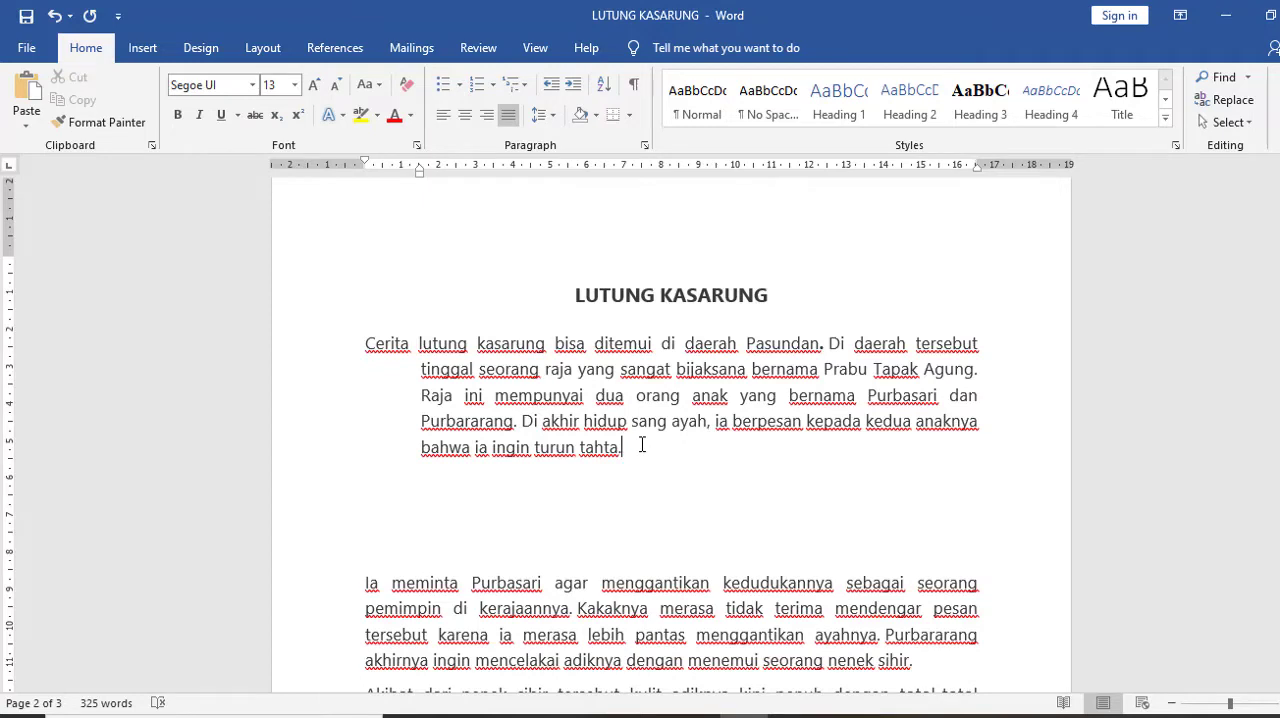
key(Return)
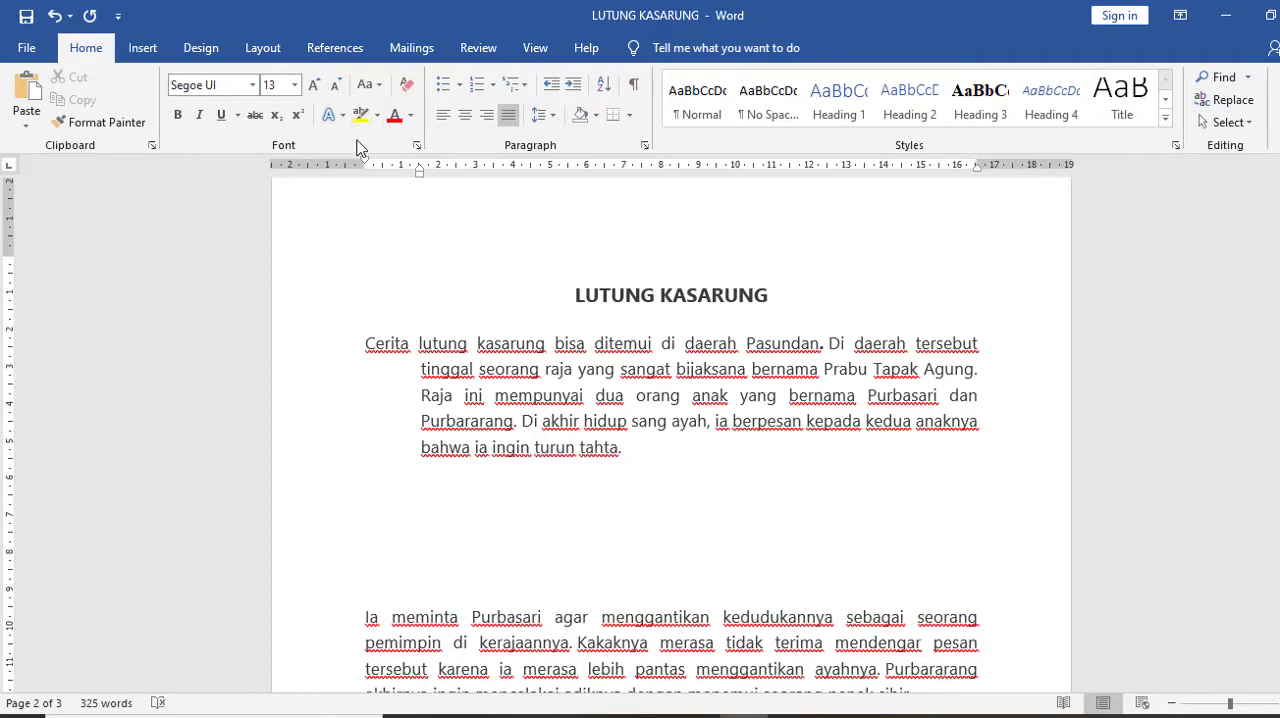
Select the first body paragraph and try moving its right indent inward to about the 13.5 cm ruler mark
drag(366, 165, 366, 165)
drag(364, 343, 620, 447)
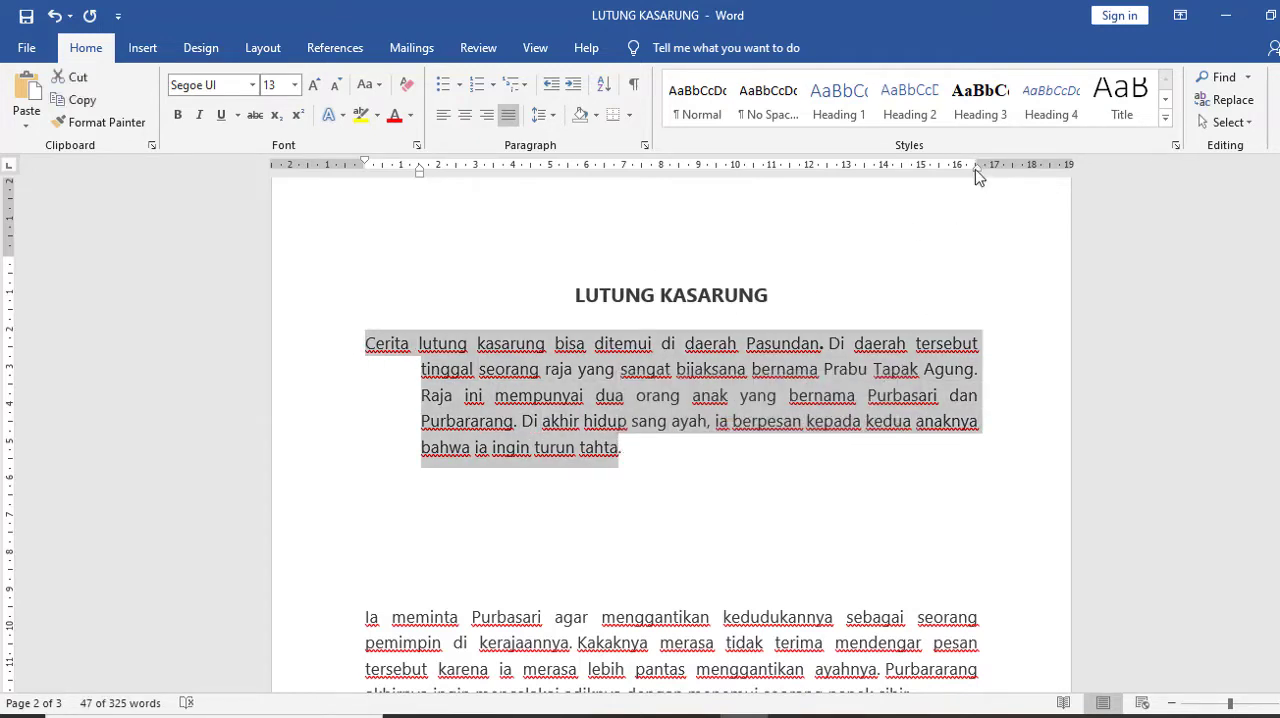
drag(977, 168, 863, 190)
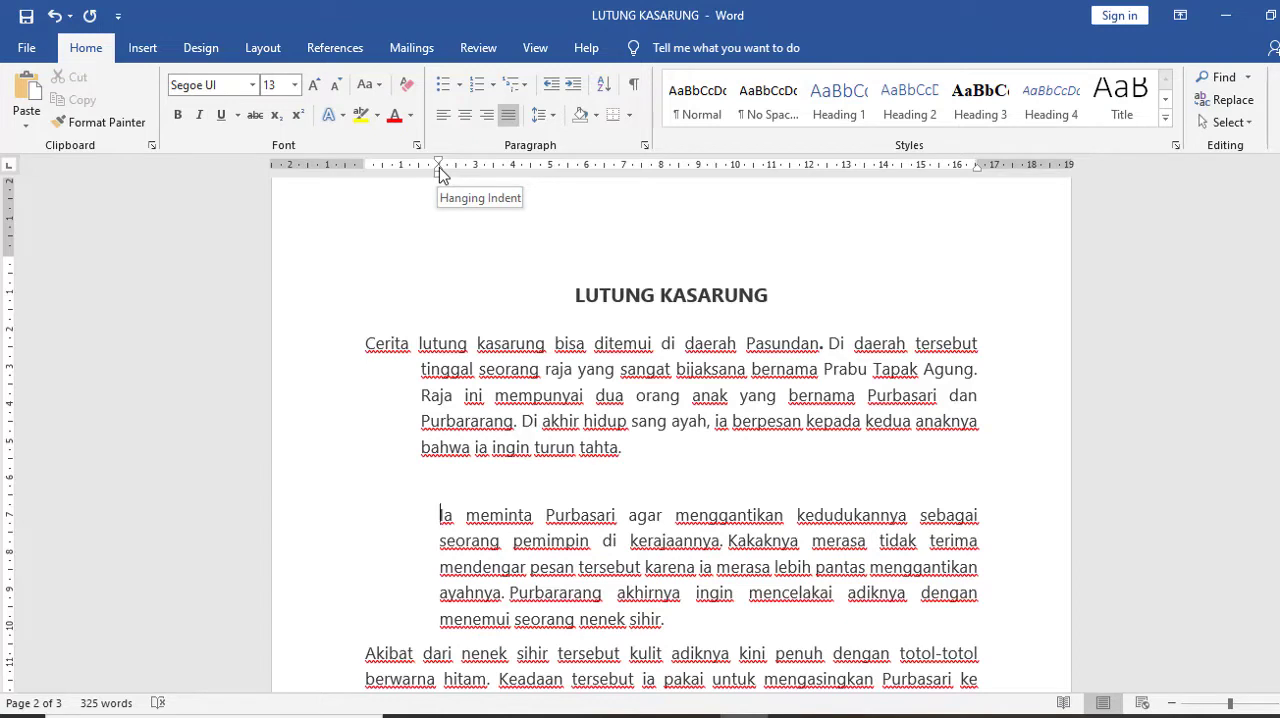
Try different indents on the second body paragraph, moving its lines below the first to 0, 3.5, 5.5 and finally 5 cm
drag(441, 173, 366, 175)
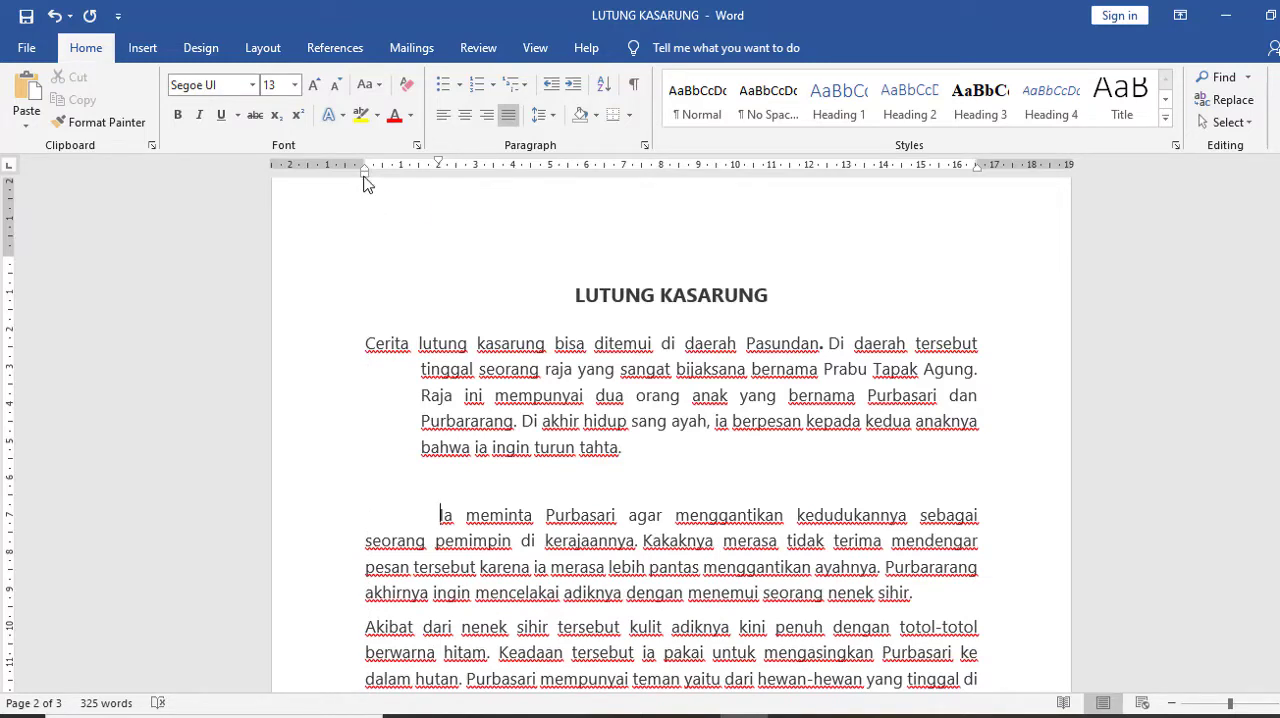
drag(364, 183, 495, 180)
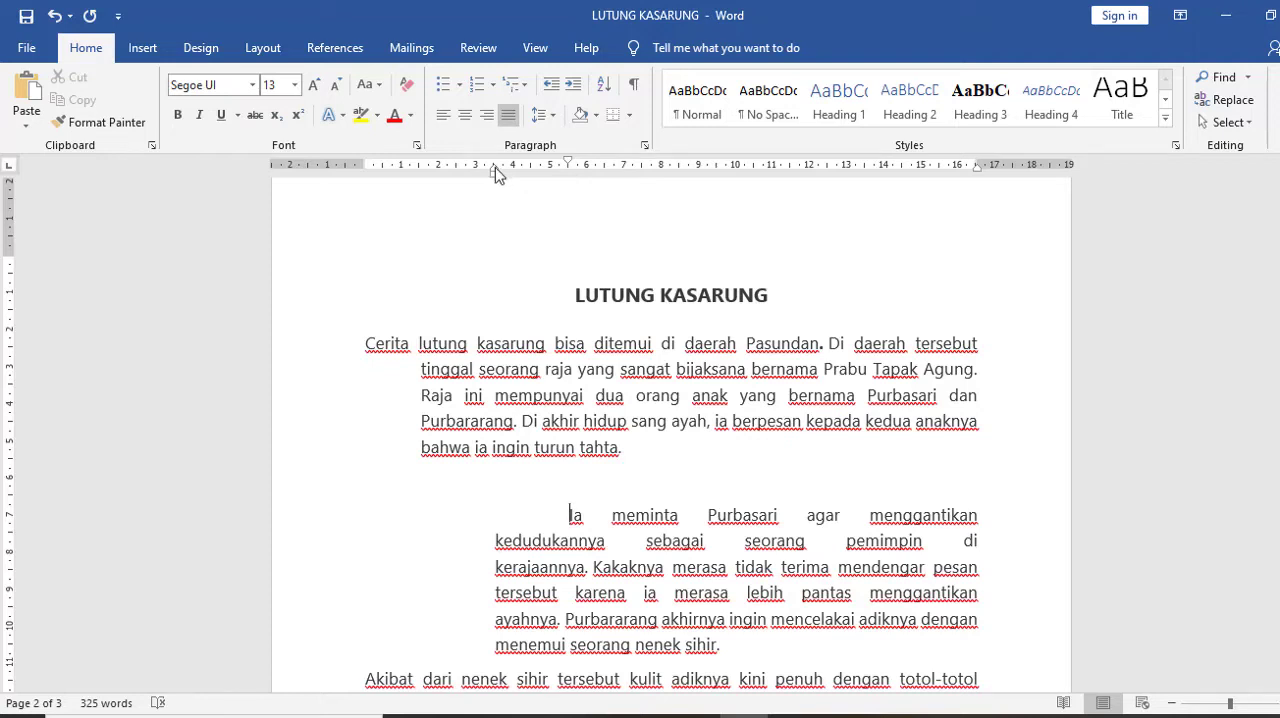
drag(495, 167, 569, 168)
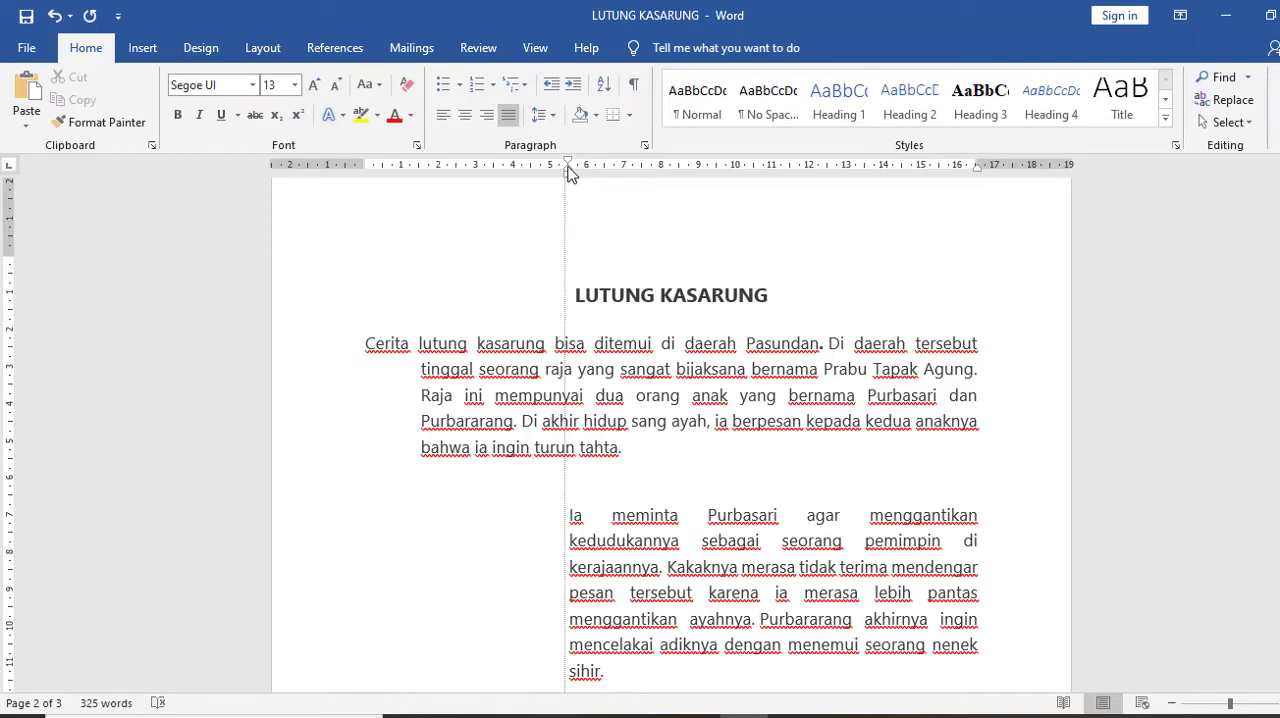
drag(569, 173, 549, 166)
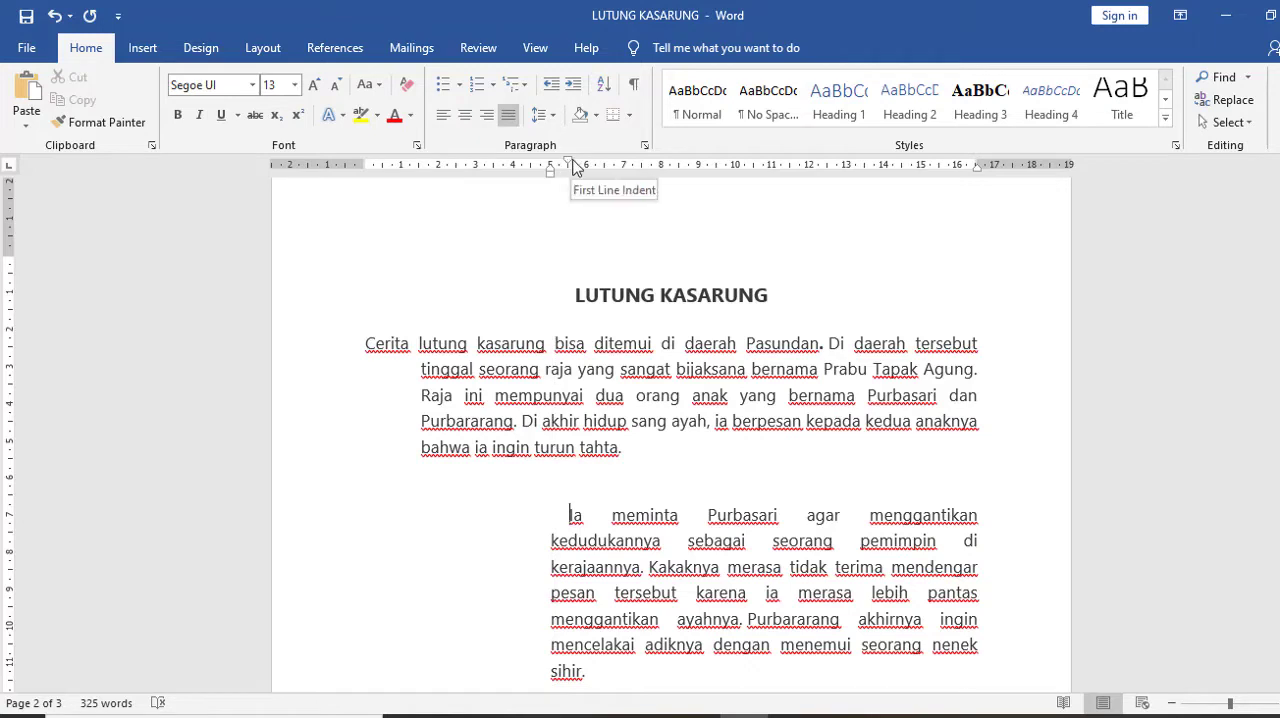
Set the second body paragraph's first line at 1.75 cm and its other lines at 0, with the right indent at the 13.5 cm mark
drag(571, 167, 485, 178)
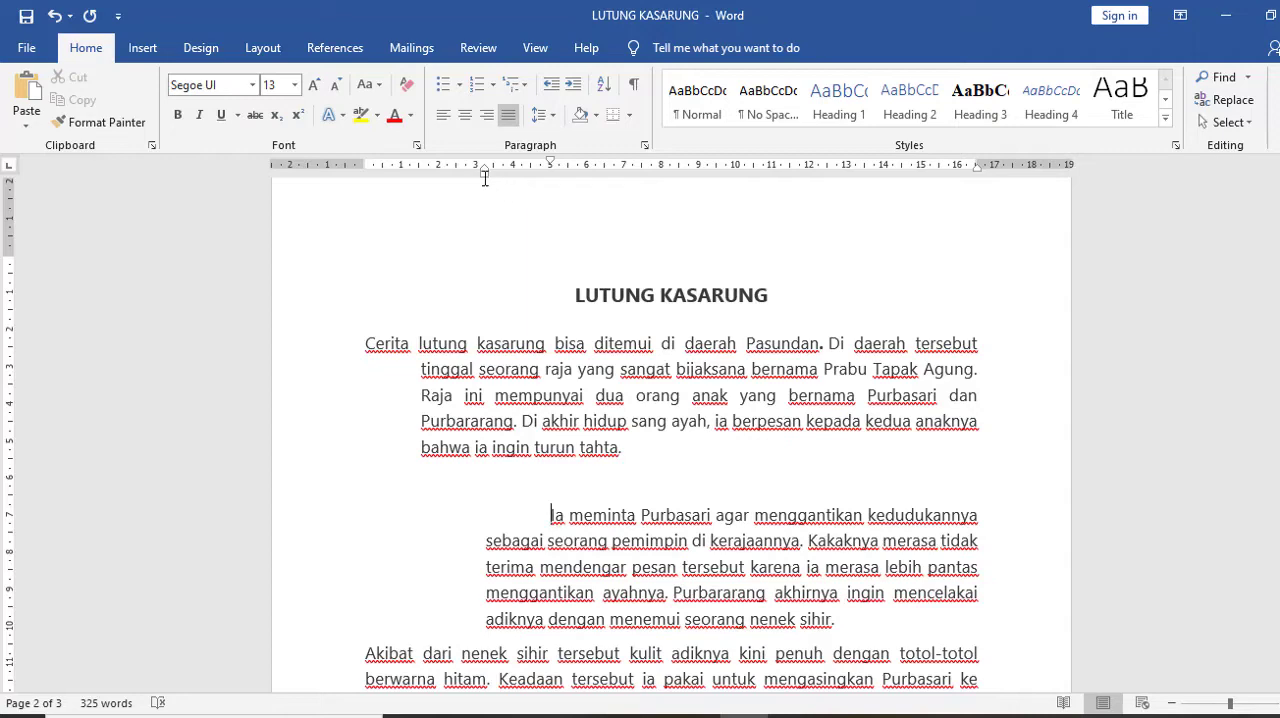
drag(485, 177, 366, 180)
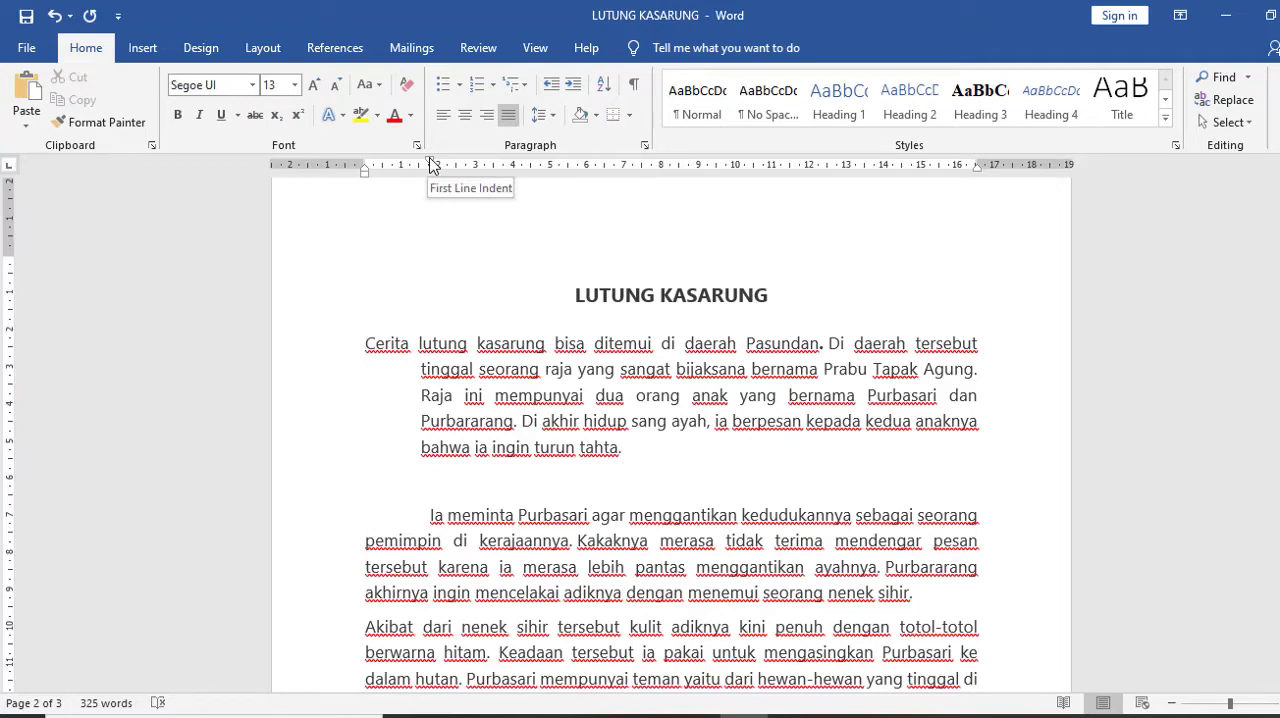
click(978, 170)
drag(979, 167, 869, 190)
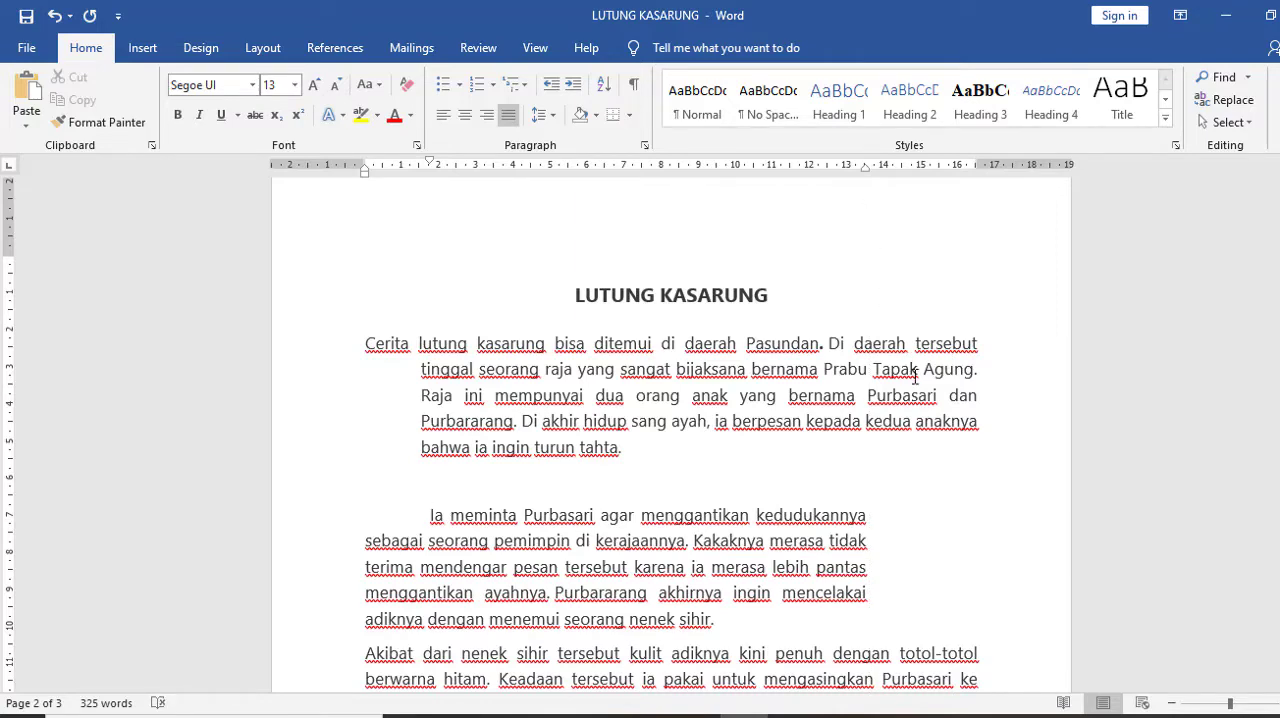